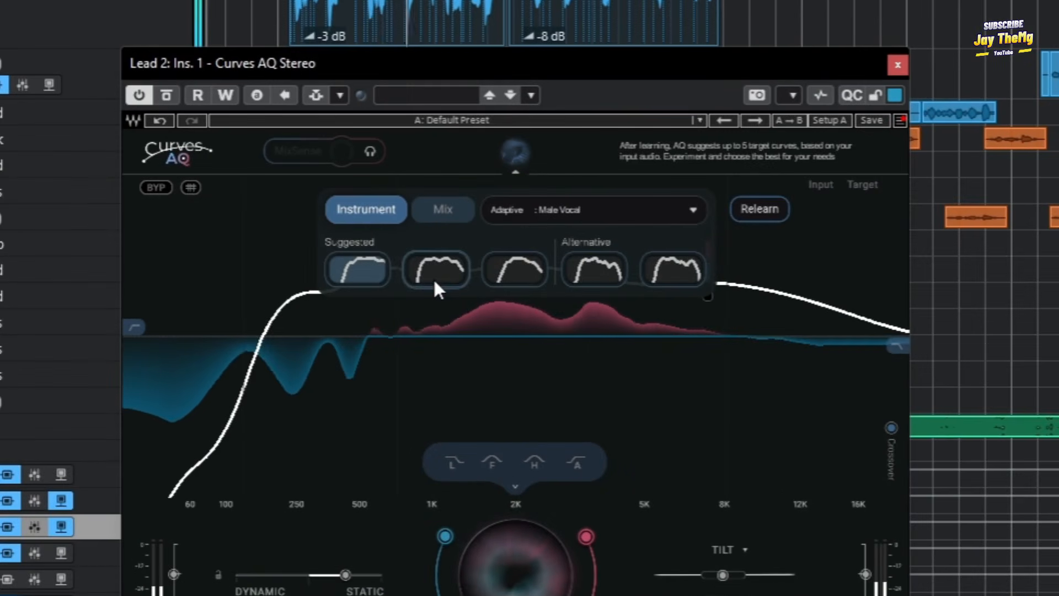
Audition the second and third suggested target curves in Curves AQ on the Lead 2 channel
click(417, 286)
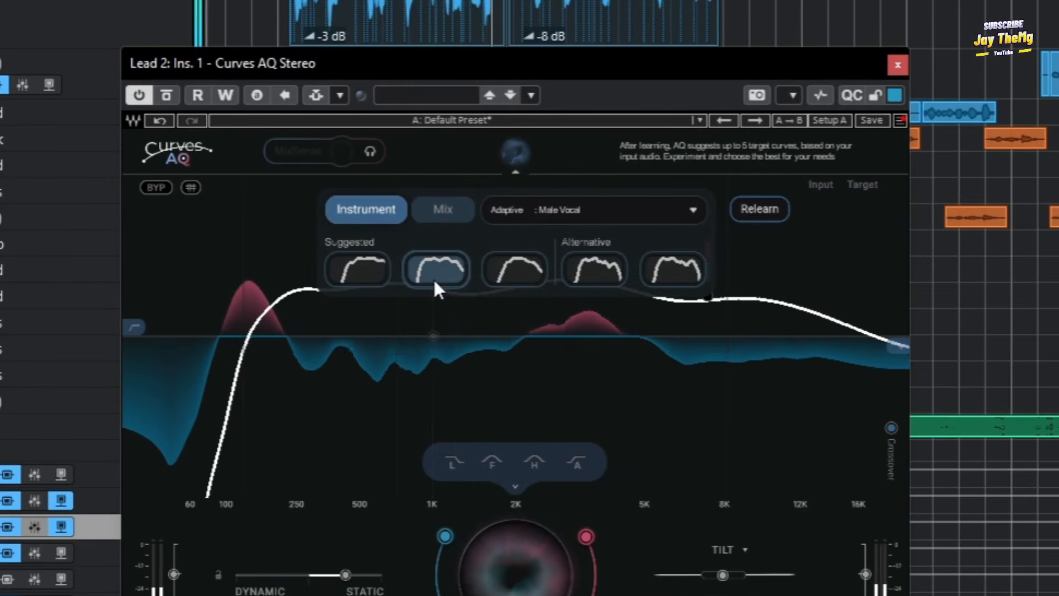
click(519, 277)
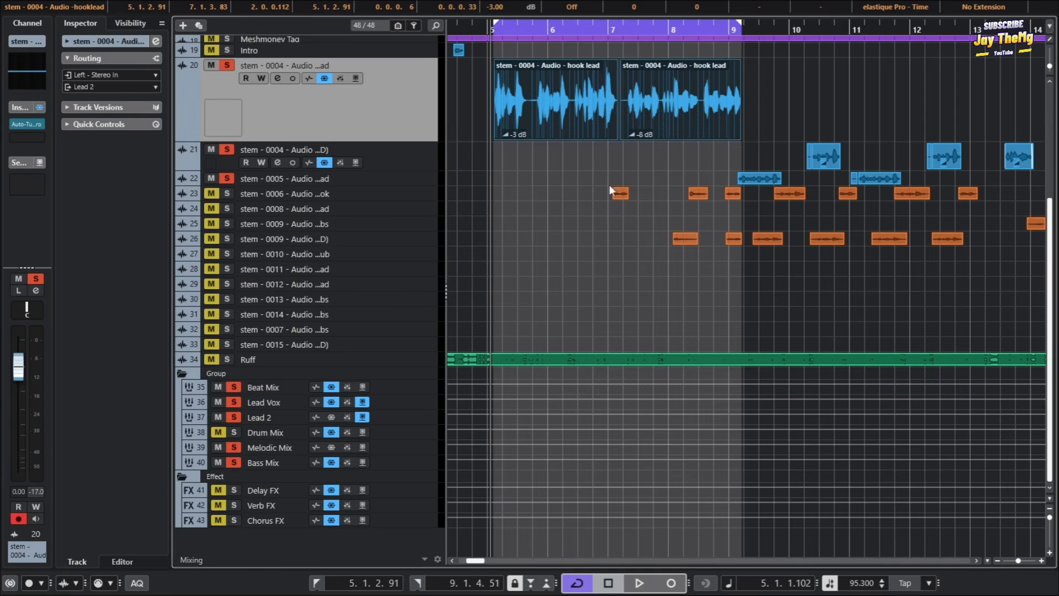
Load the Curves AQ Stereo plug-in into the first insert slot of the Lead 2 group channel
scroll(632, 171, up, 5)
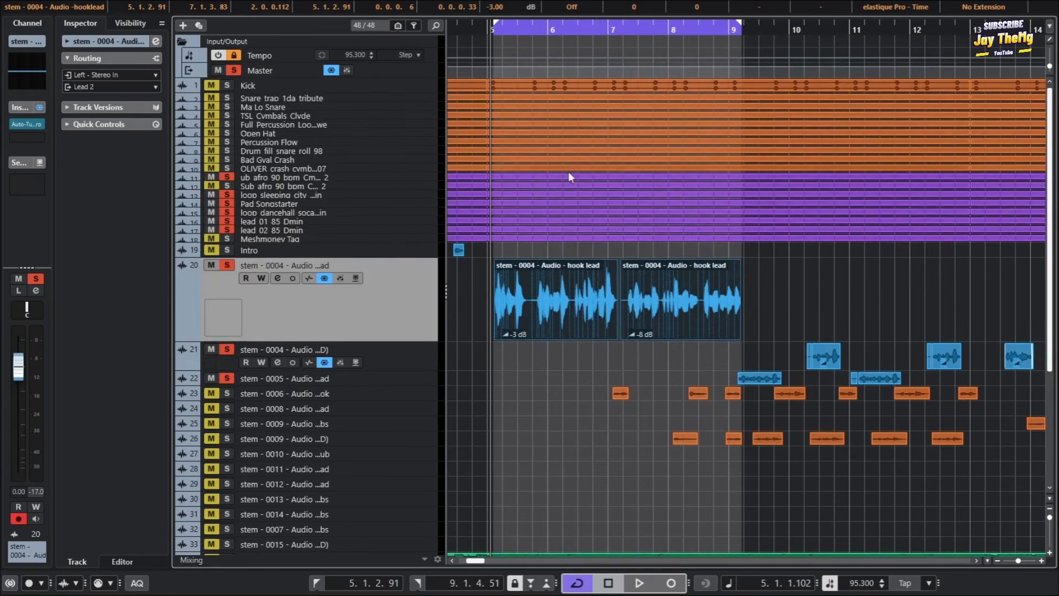
scroll(770, 213, down, 5)
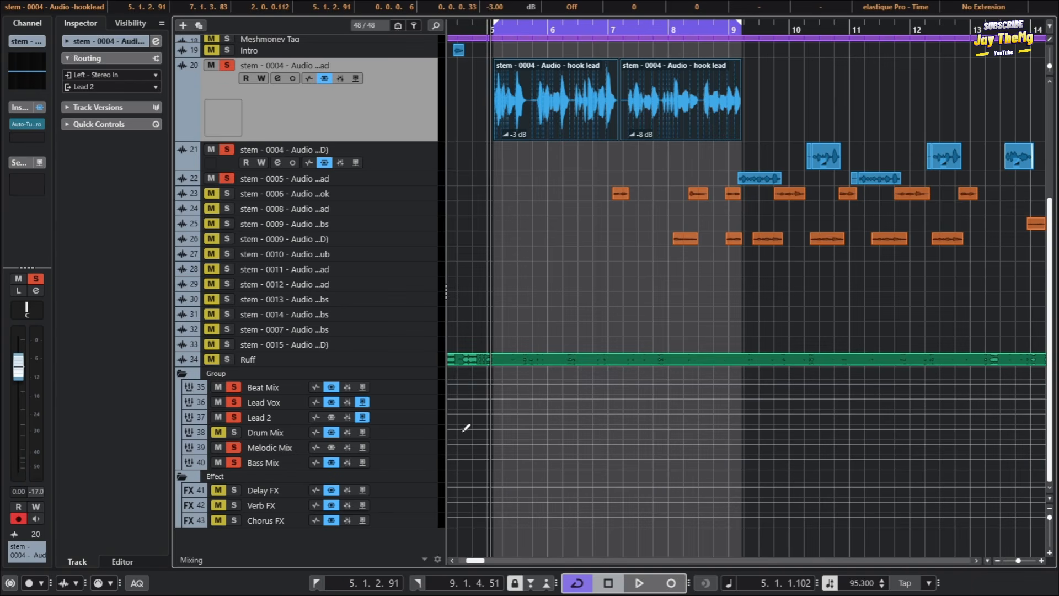
click(286, 418)
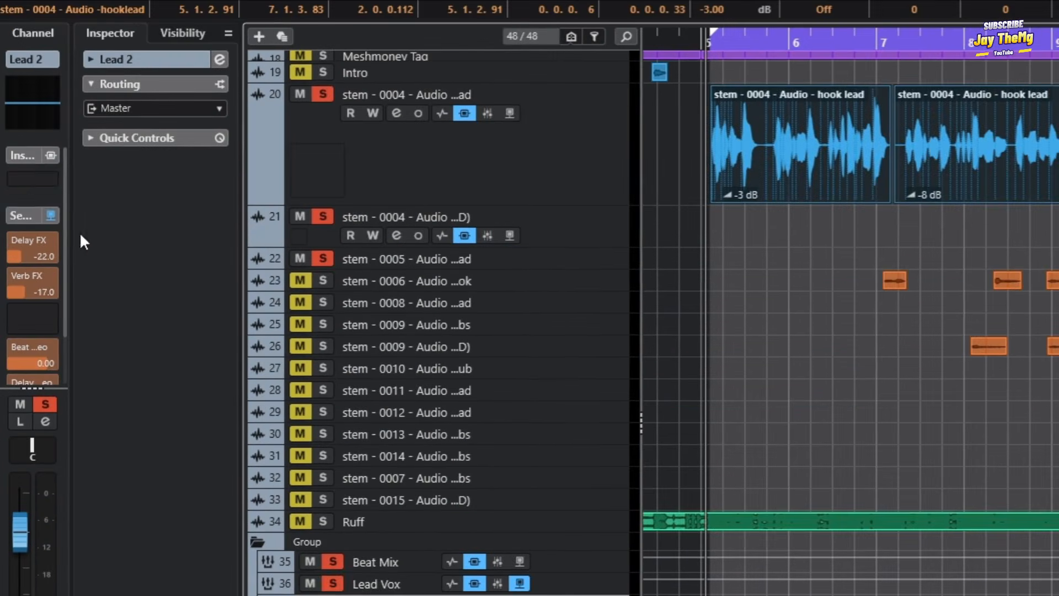
click(53, 179)
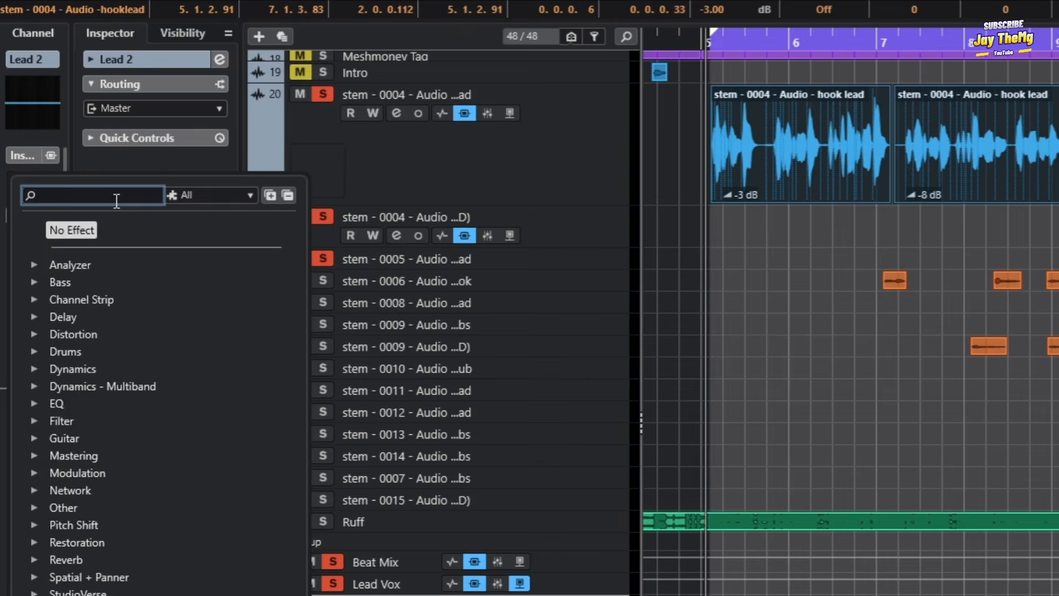
text(curves)
key(Return)
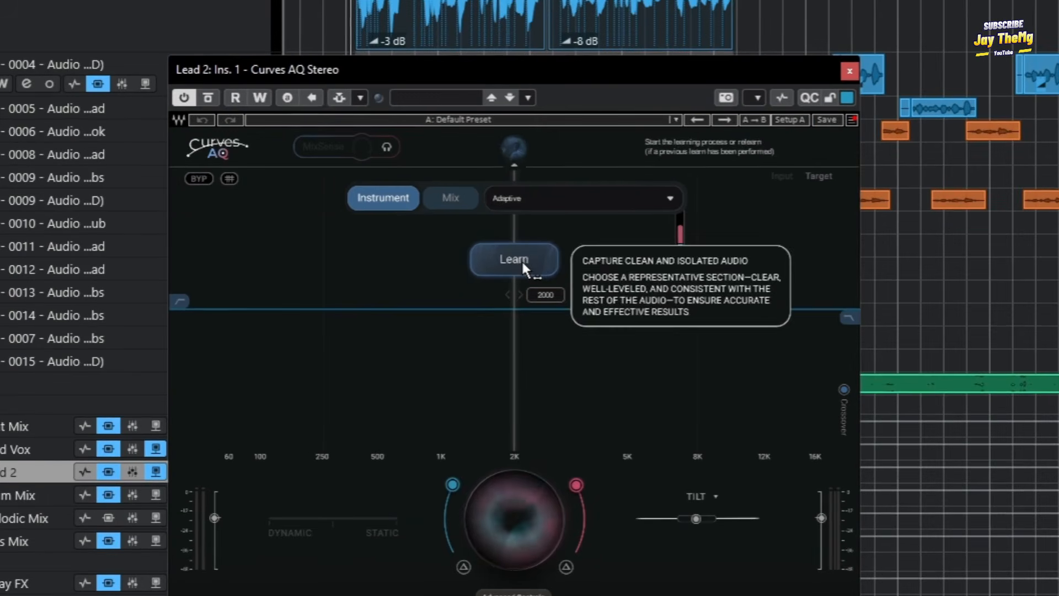
Run the Curves AQ learning process in adaptive Instrument mode while playing the looped hook lead vocal, and stop playback once learning finishes
click(514, 273)
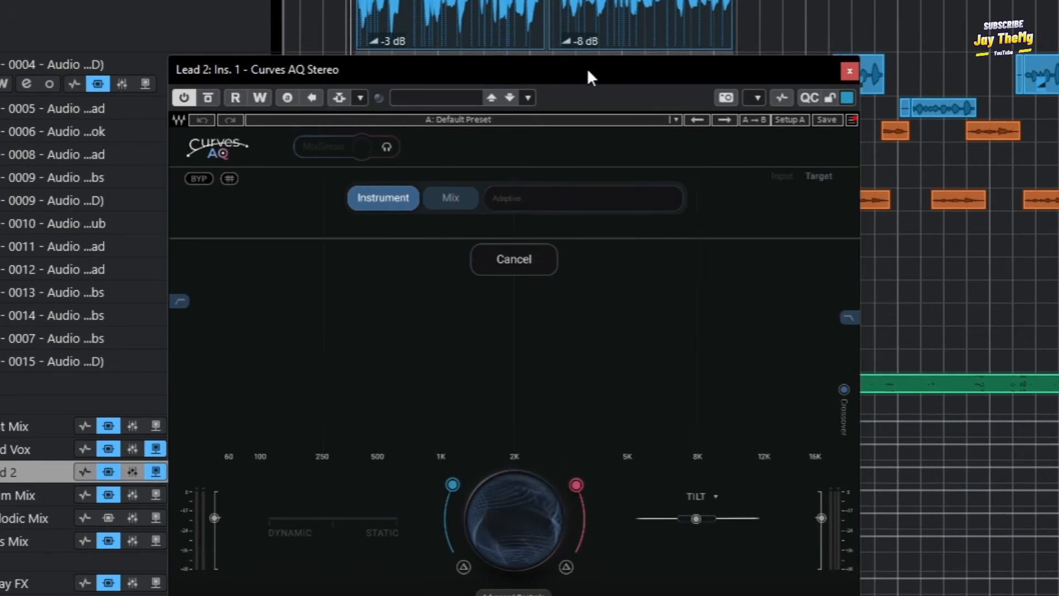
key(space)
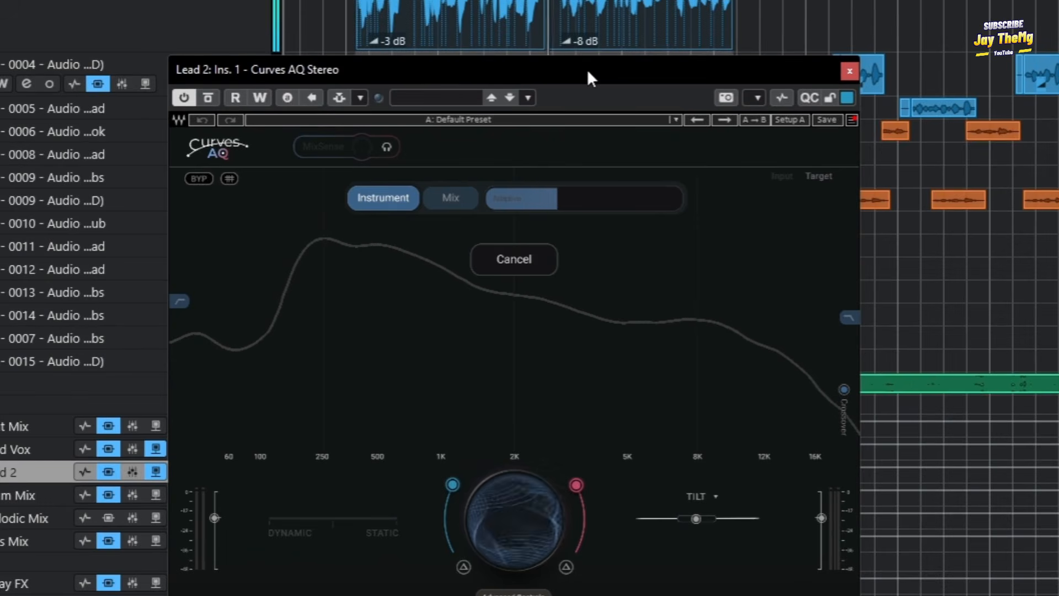
drag(520, 68, 572, 67)
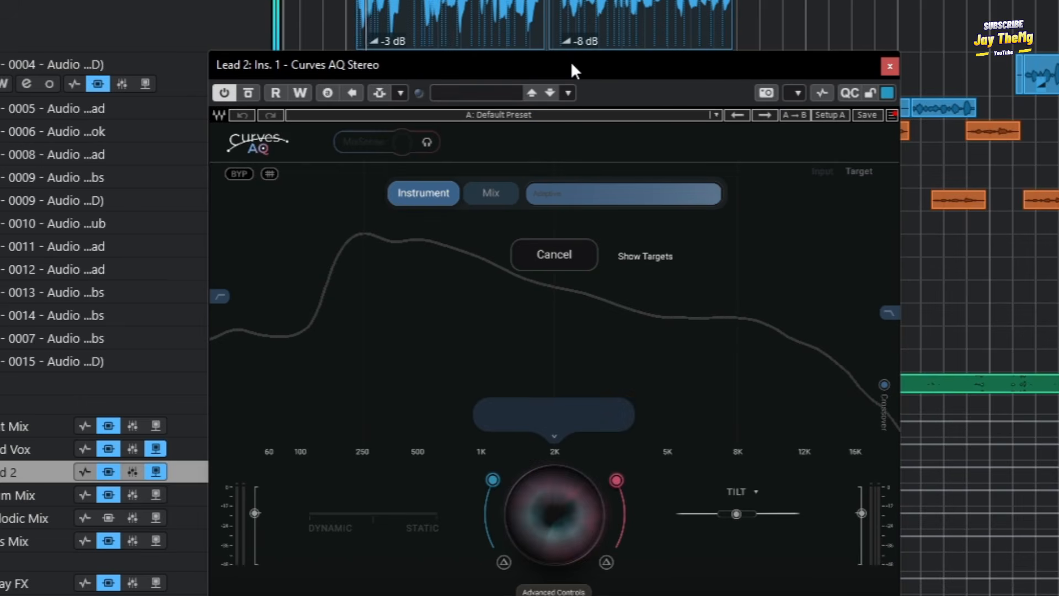
key(space)
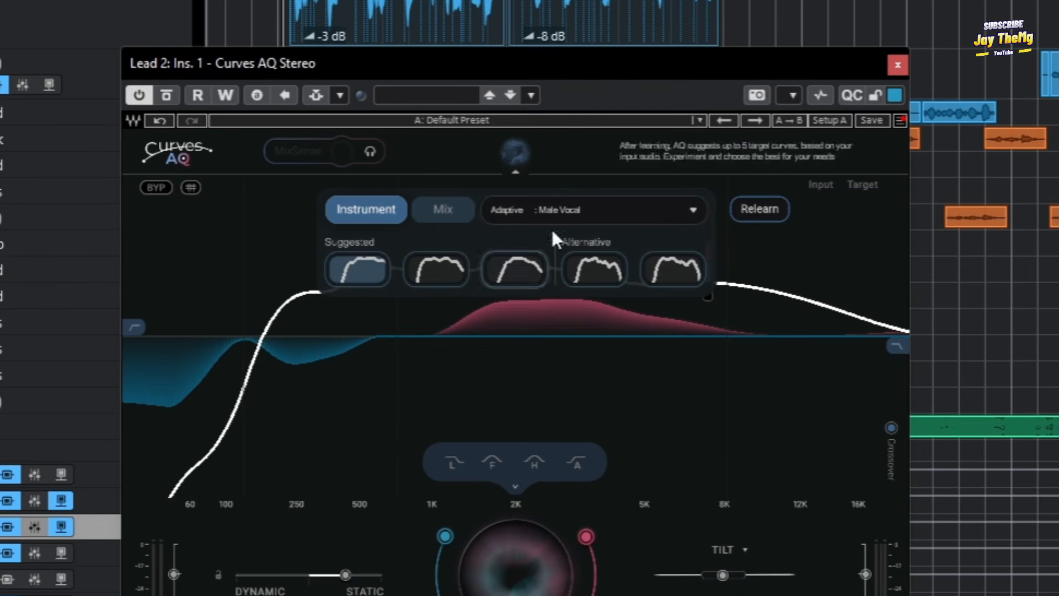
Examine the instrument categories and their sub-options offered as learning targets, keeping the Adaptive setting
click(656, 209)
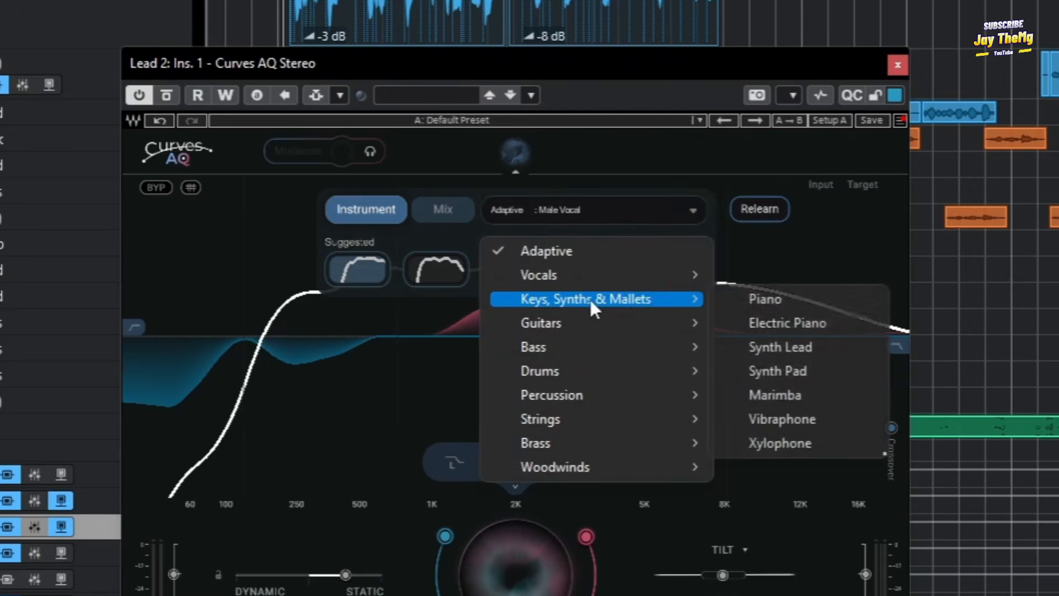
click(657, 162)
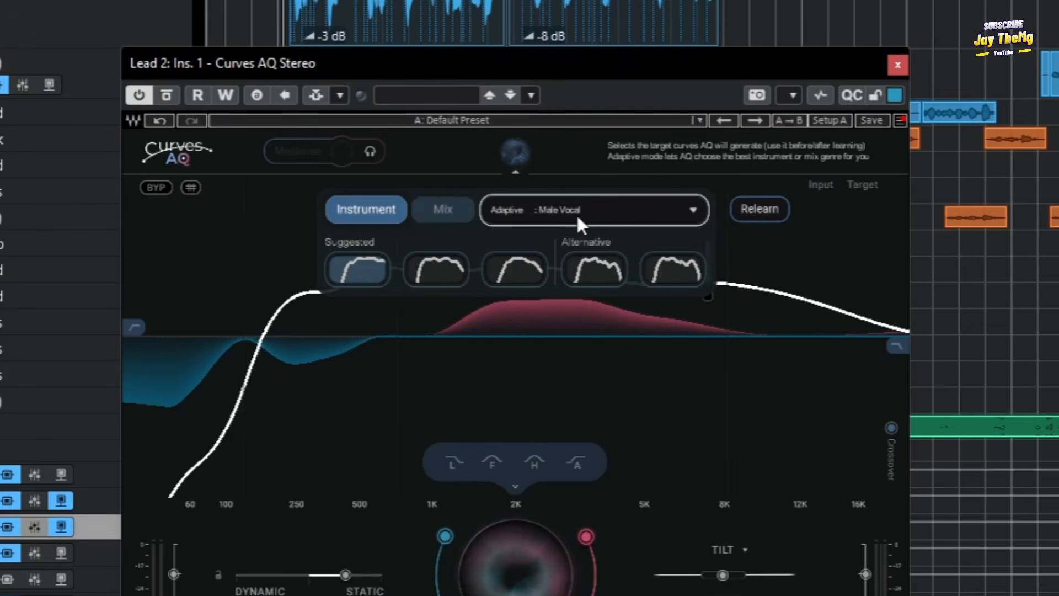
click(660, 211)
mouse_move(644, 275)
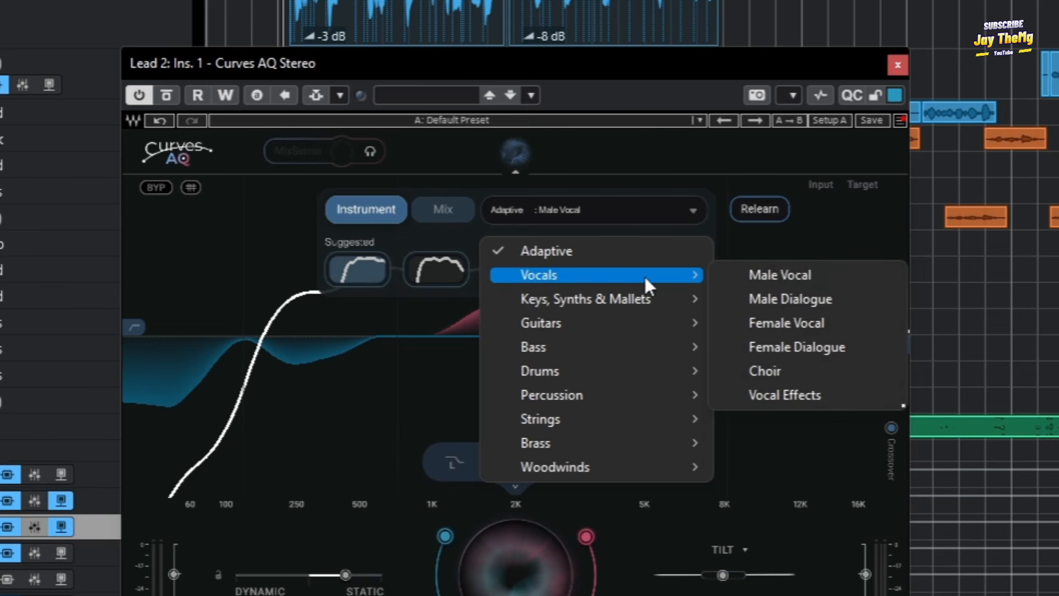
mouse_move(508, 302)
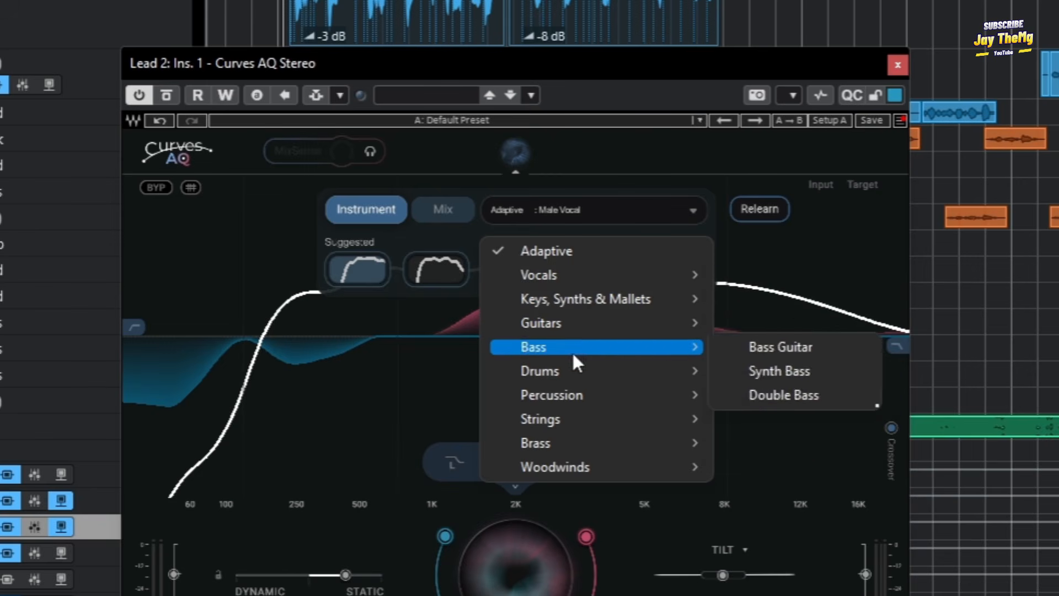
mouse_move(622, 377)
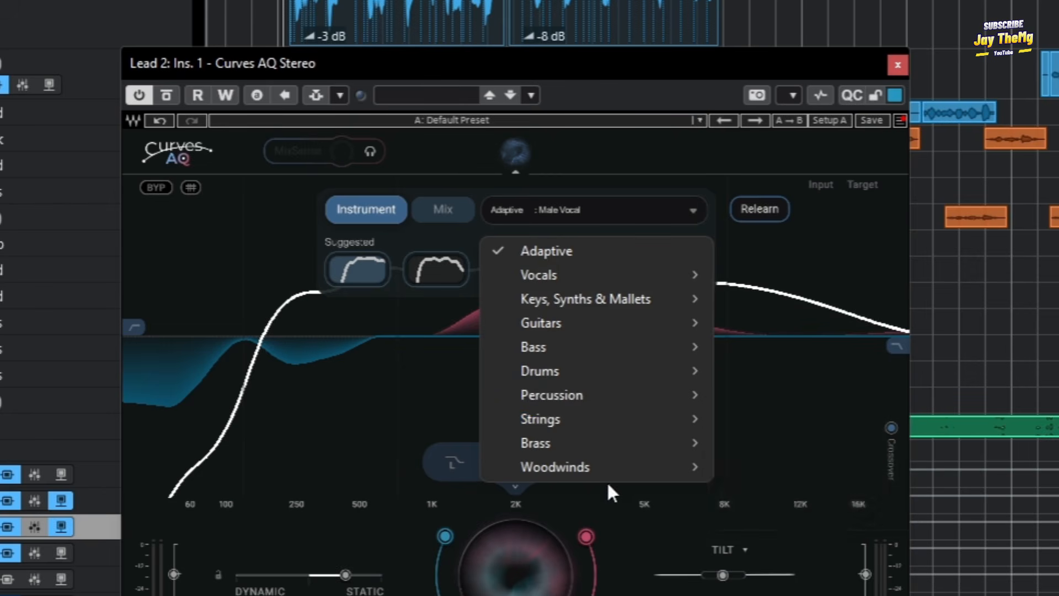
click(672, 65)
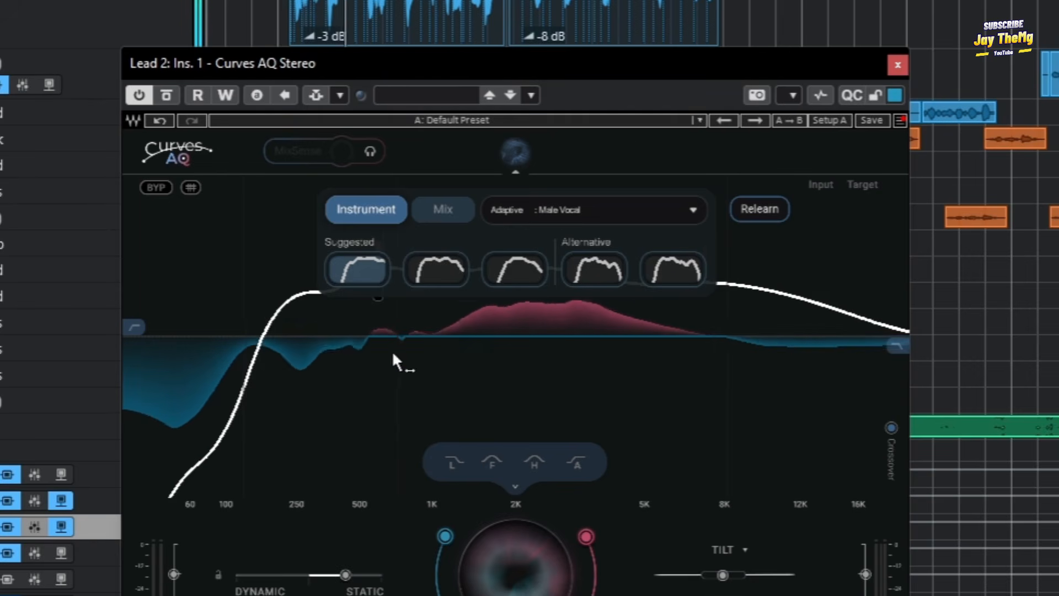
Compare the second and third suggested target curves during playback, and select the first suggested curve again
click(433, 278)
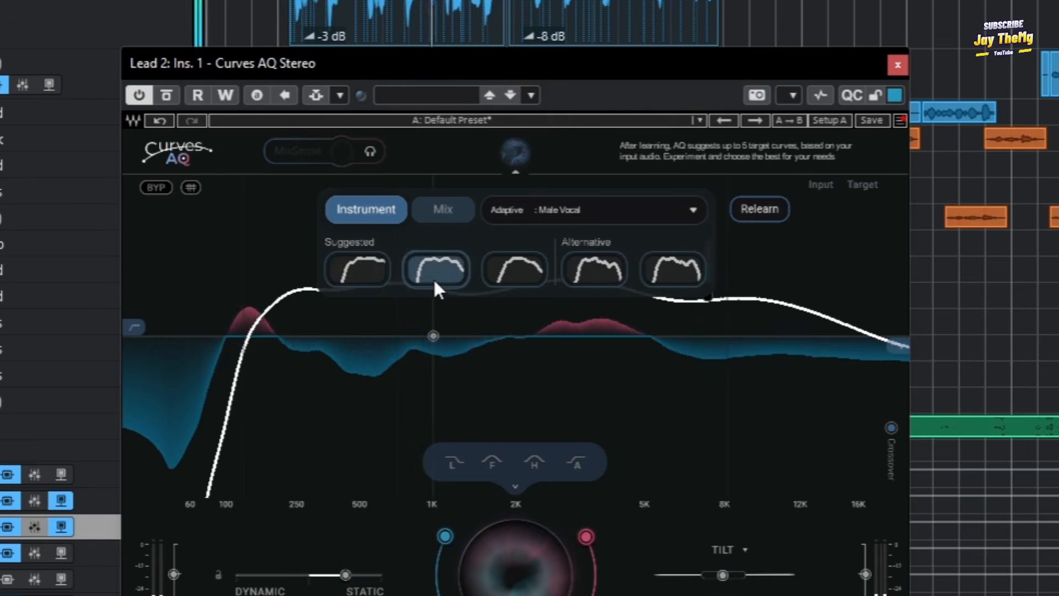
click(518, 274)
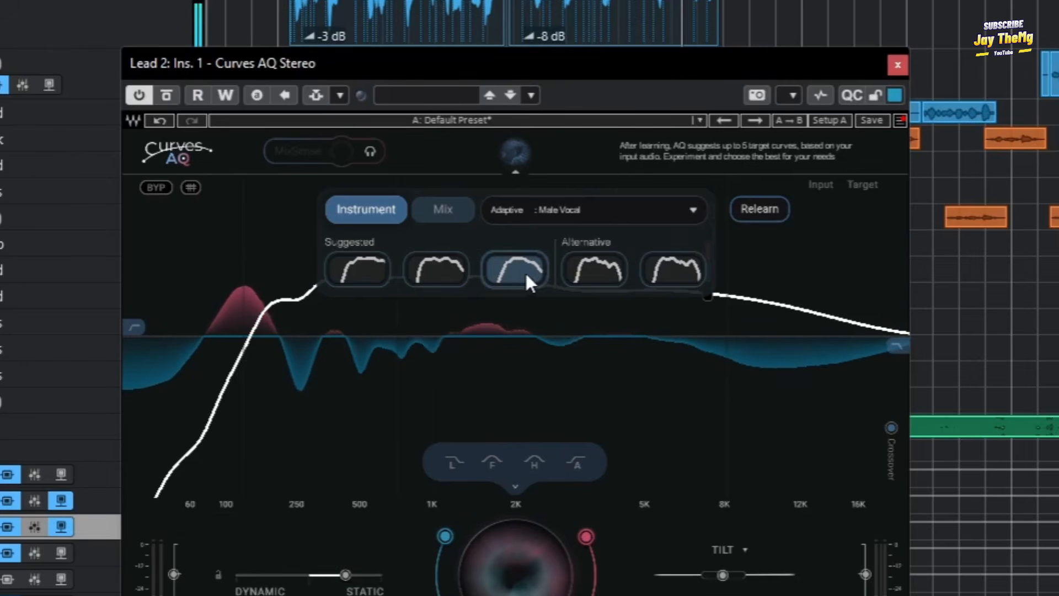
click(375, 270)
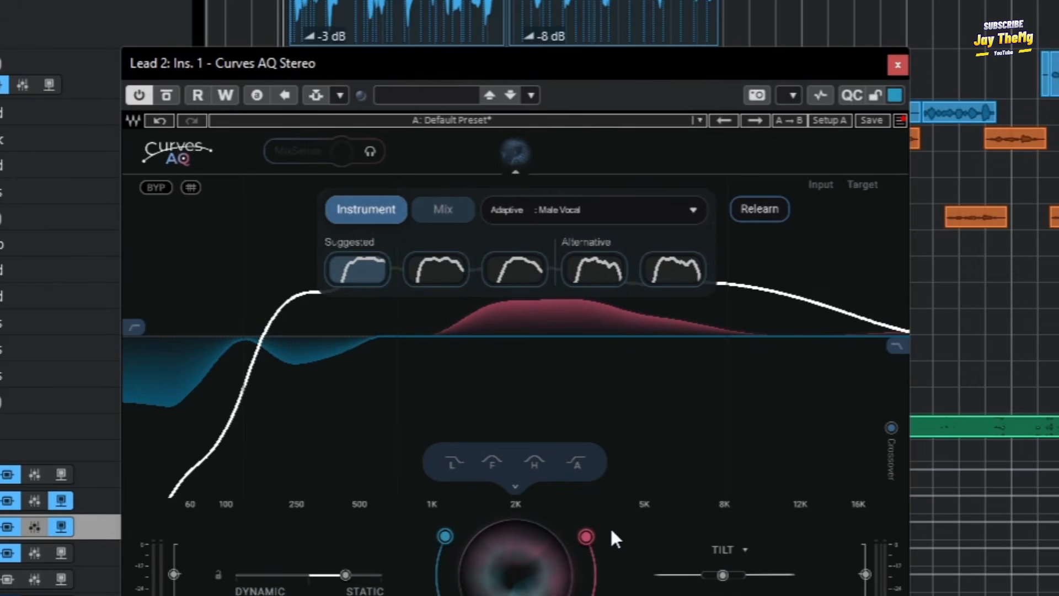
Lower the mix amounts for frequency boosts and frequency cuts slightly below 100%
mouse_move(588, 537)
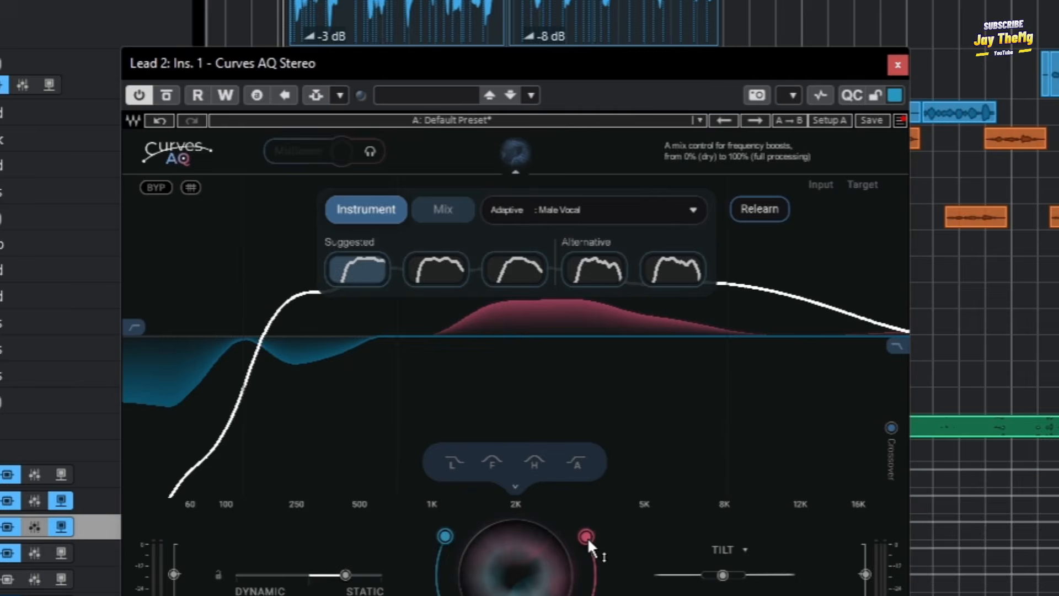
mouse_move(589, 539)
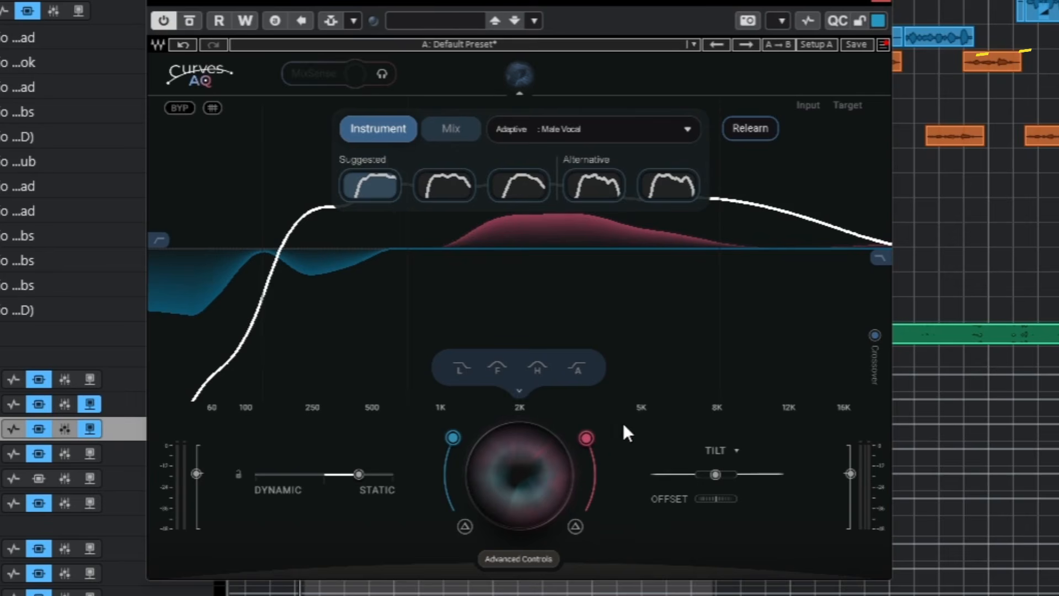
mouse_move(586, 438)
mouse_down()
mouse_move(589, 446)
mouse_move(587, 437)
mouse_up()
mouse_move(585, 436)
mouse_down()
mouse_move(594, 466)
mouse_move(589, 441)
mouse_up()
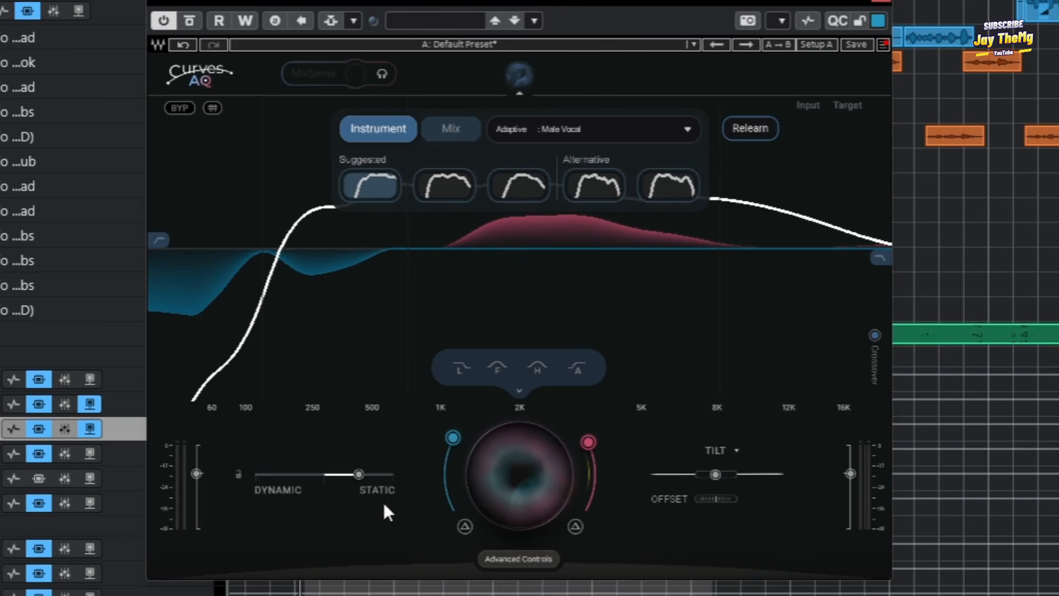
mouse_move(385, 477)
mouse_move(569, 364)
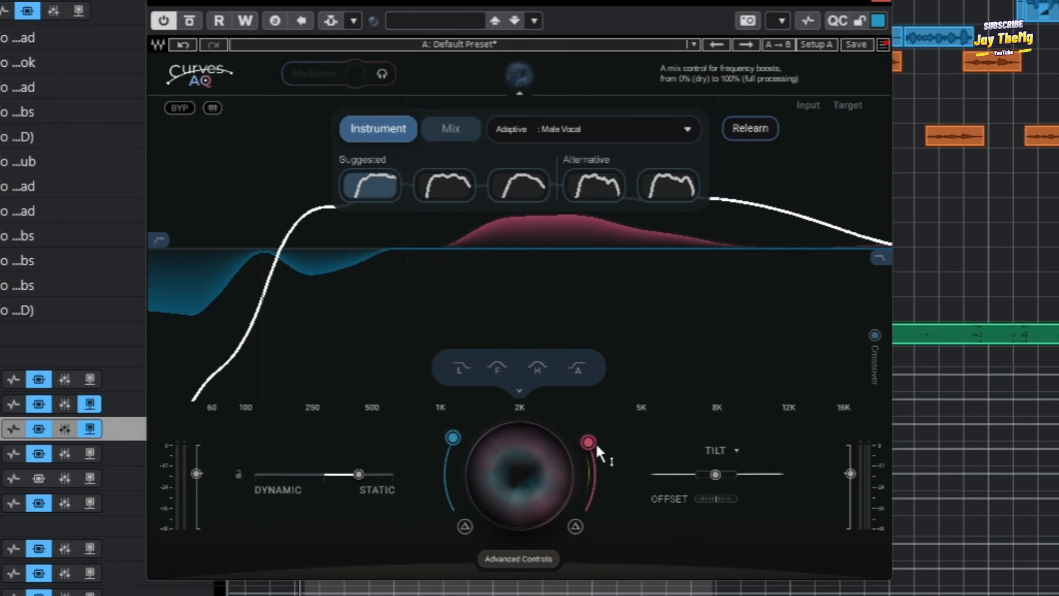
mouse_move(595, 443)
mouse_down()
mouse_move(595, 453)
mouse_move(594, 443)
mouse_up()
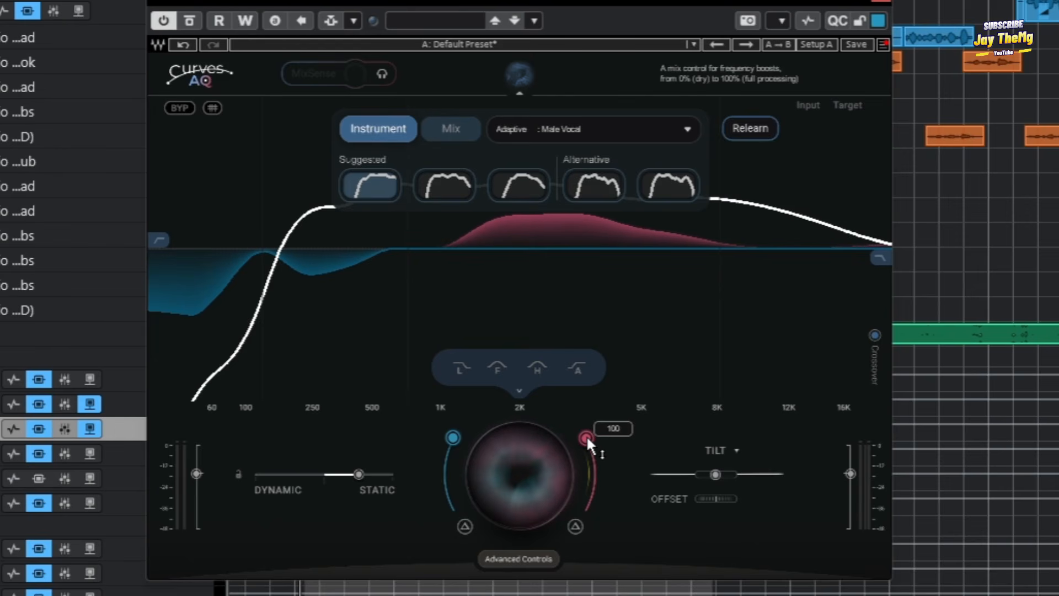
drag(587, 436, 589, 443)
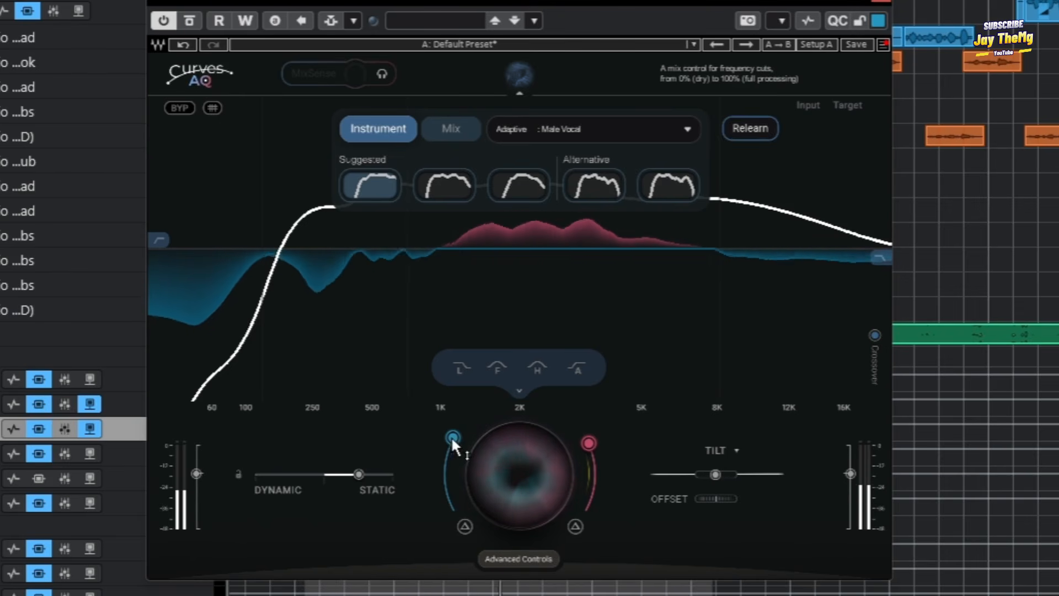
drag(452, 436, 452, 442)
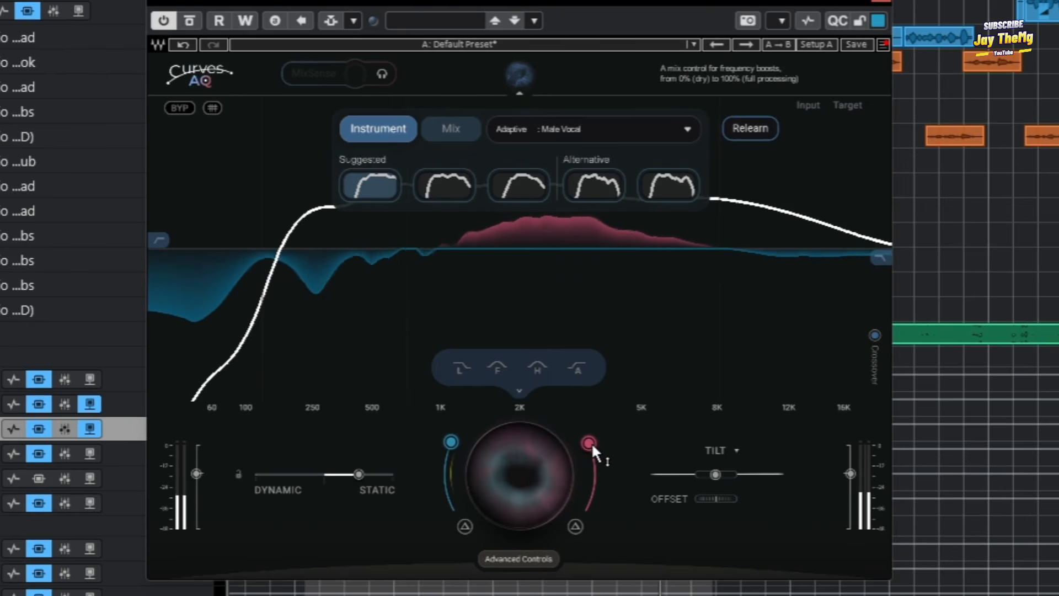
mouse_move(592, 445)
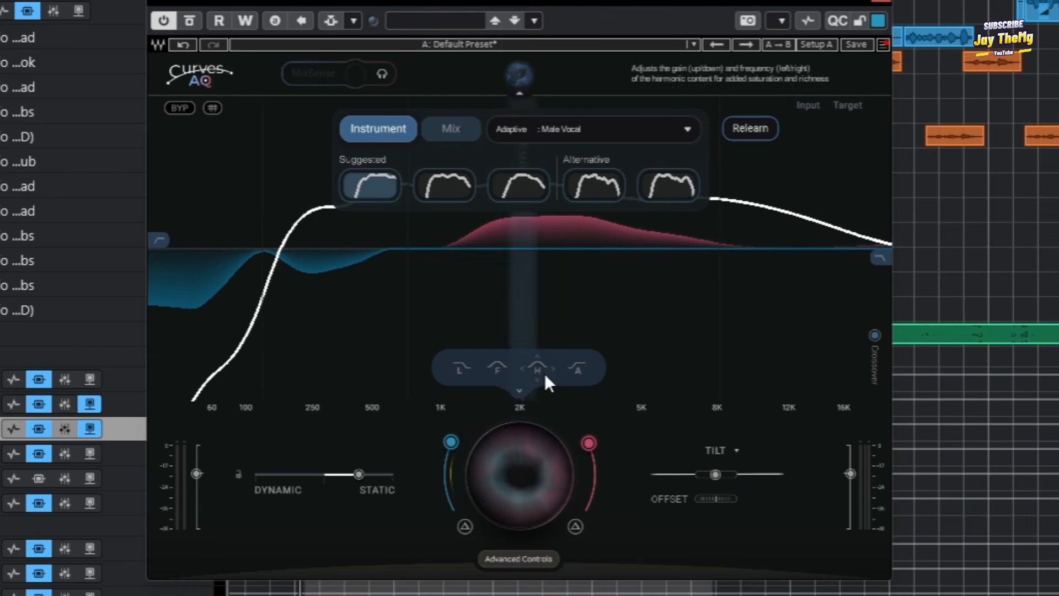
Bypass Curves AQ during playback and re-enable it to compare the unprocessed and processed vocal
click(184, 24)
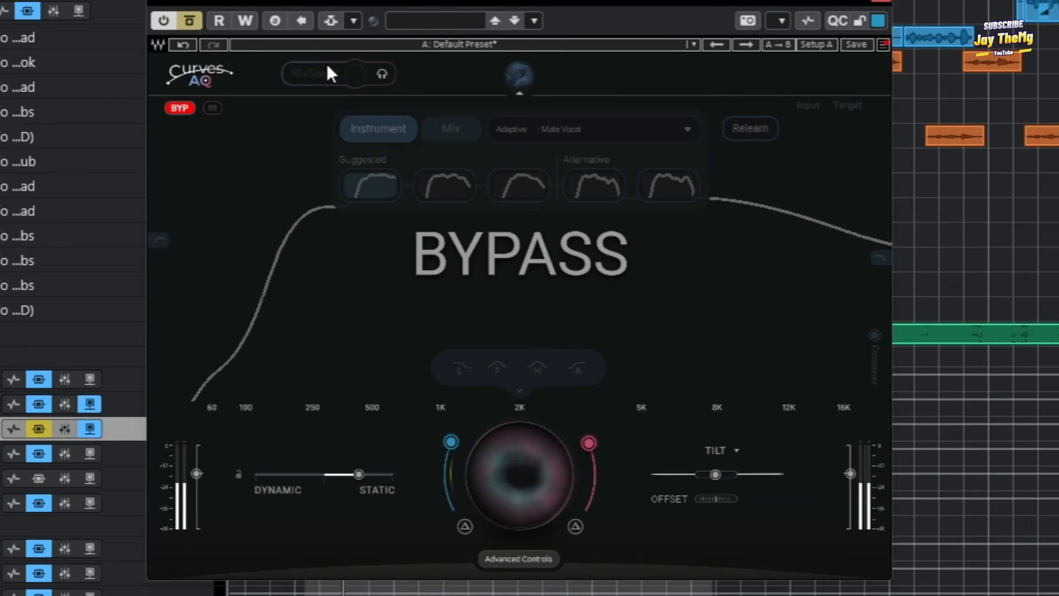
click(189, 21)
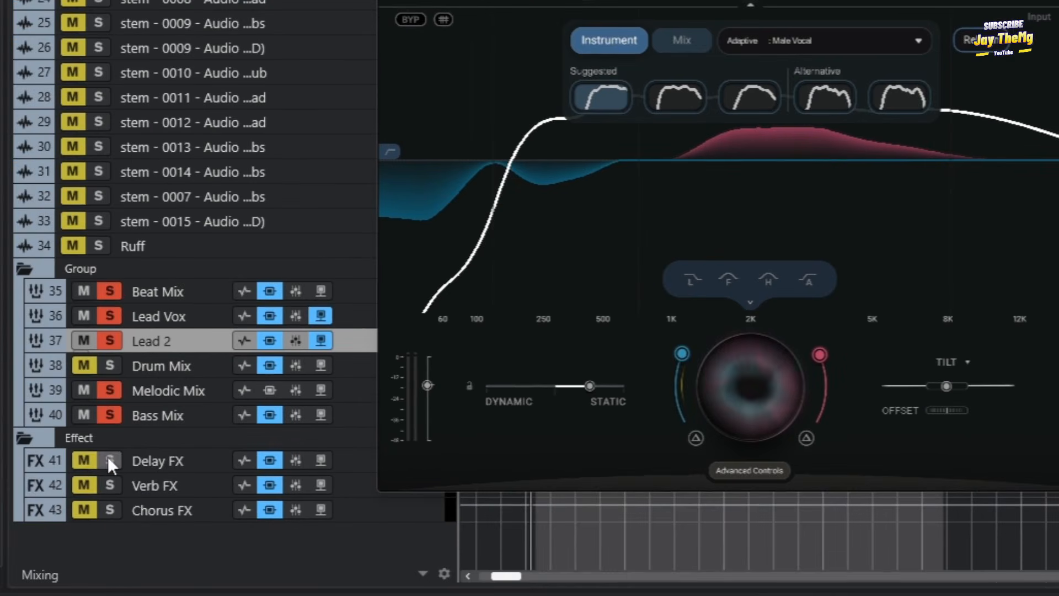
Unmute the Delay FX channel and play the section, bypassing and re-enabling Curves AQ to compare the lead with its delay
click(84, 461)
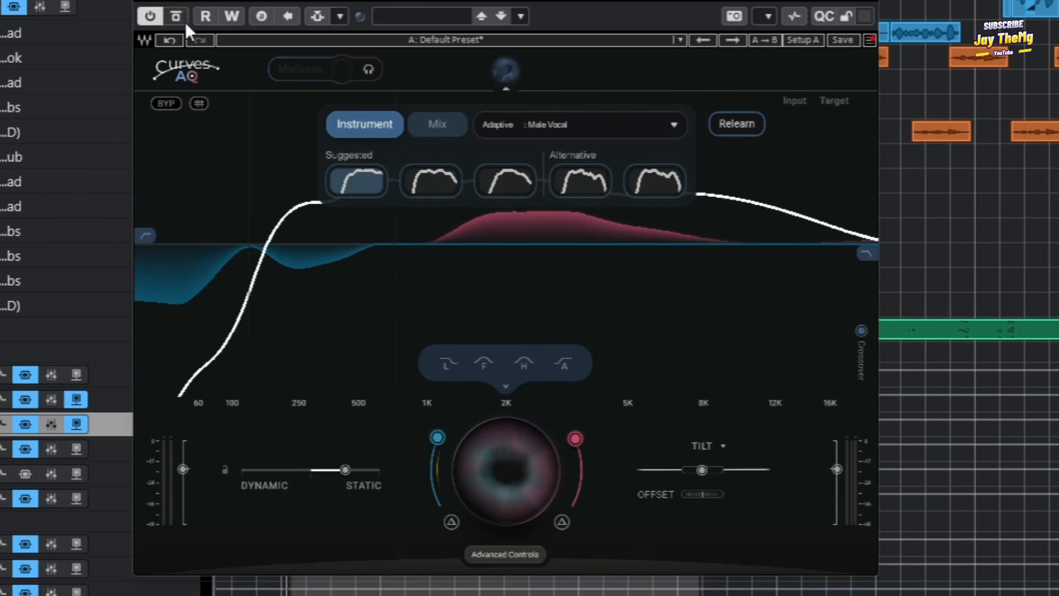
key(space)
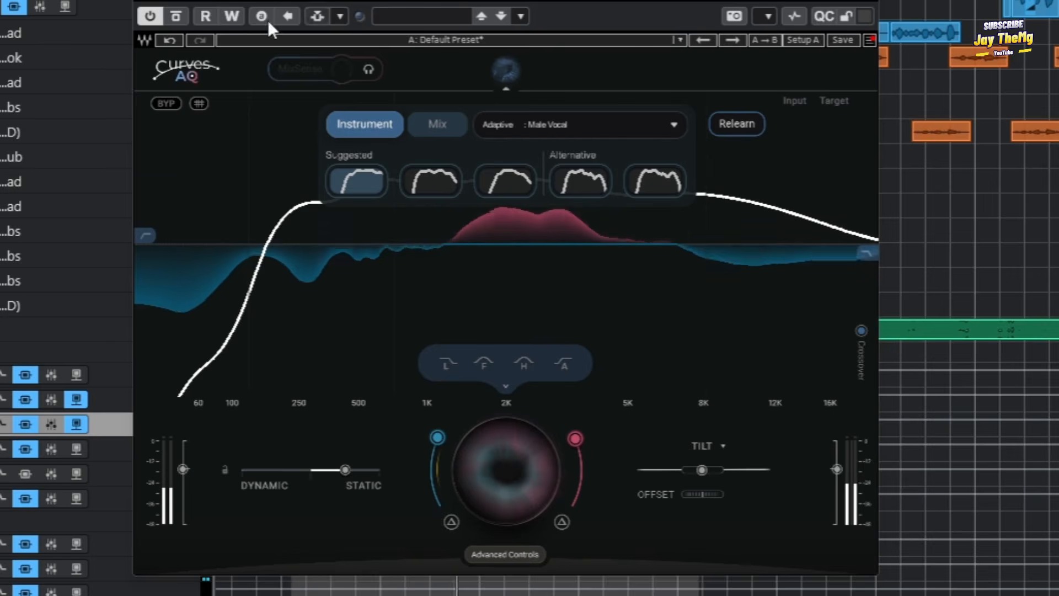
click(177, 16)
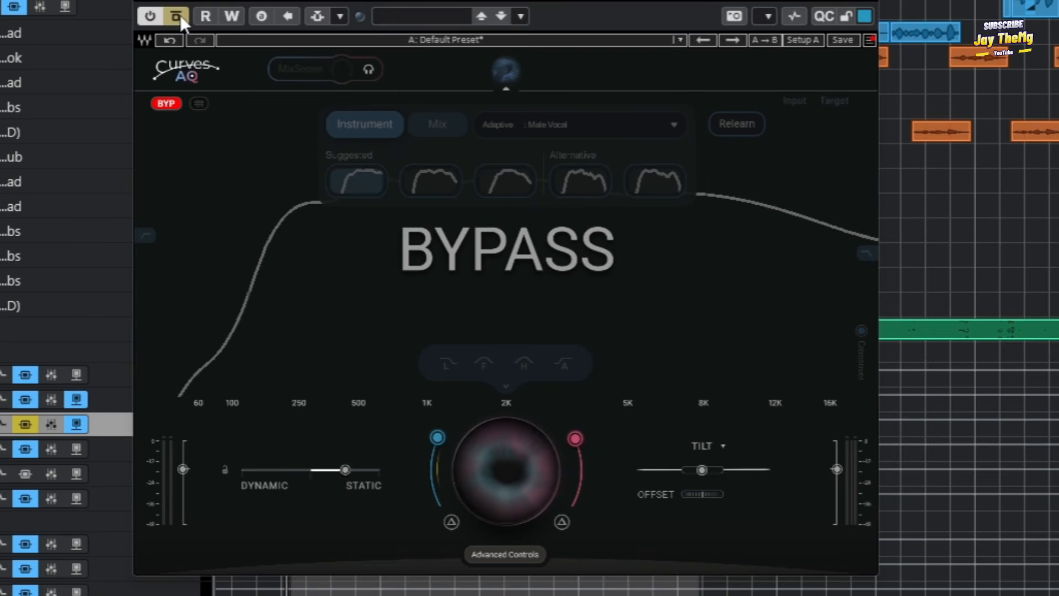
click(176, 16)
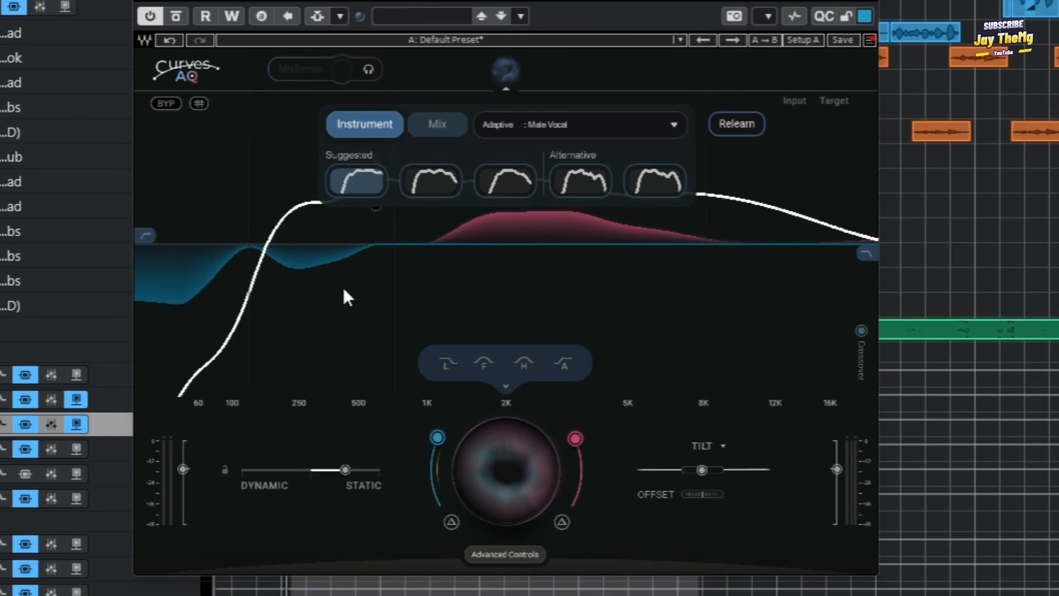
mouse_move(406, 378)
drag(505, 1, 484, 7)
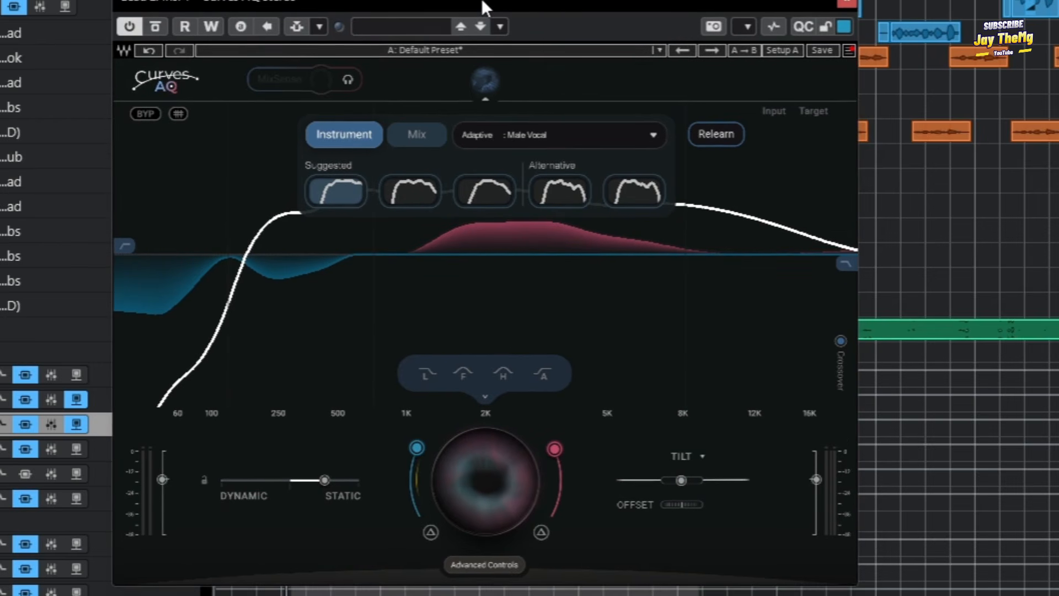